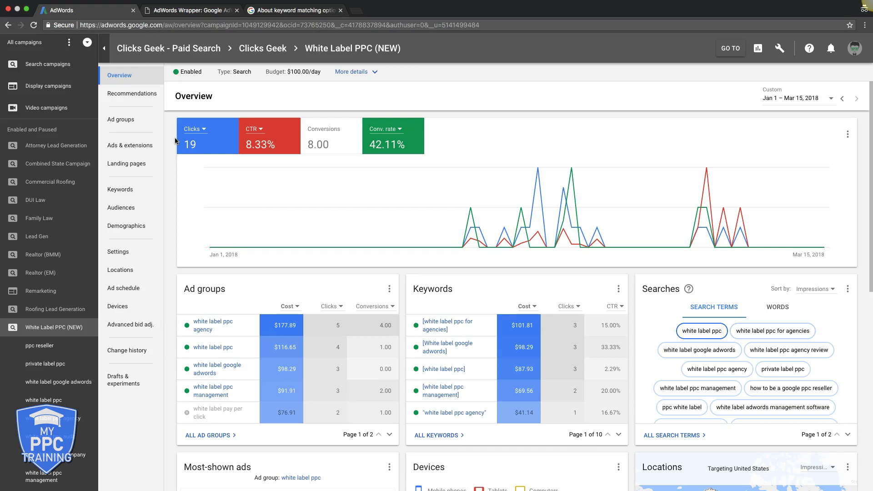
# - Open the ppc reseller ad group's keywords and check the match types of google ppc reseller and [ppc reseller]
pyautogui.click(44, 348)
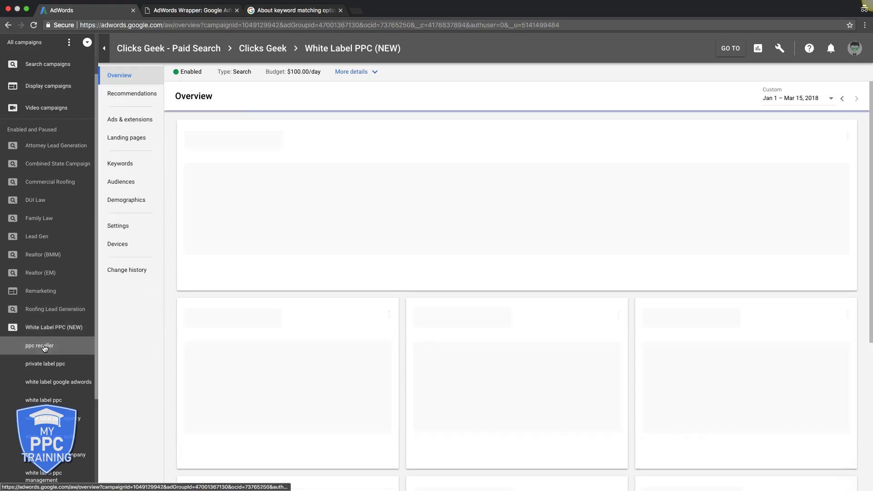
pyautogui.click(127, 166)
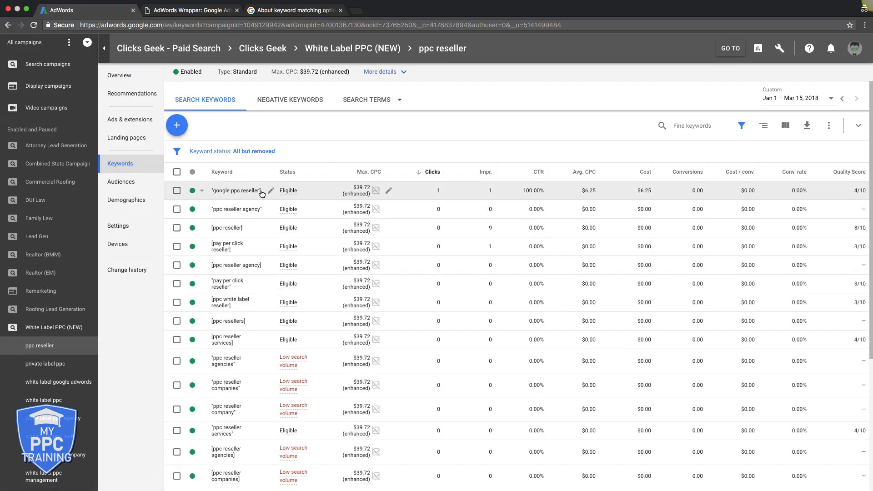
pyautogui.click(248, 195)
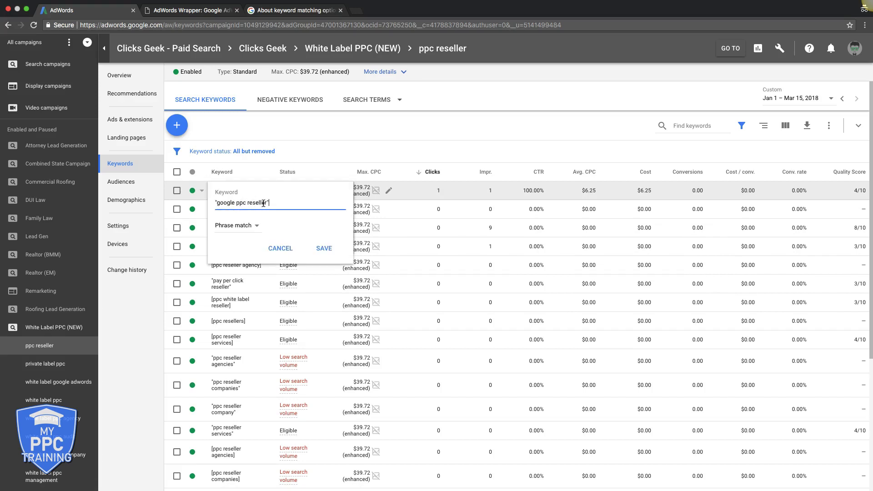
pyautogui.click(324, 248)
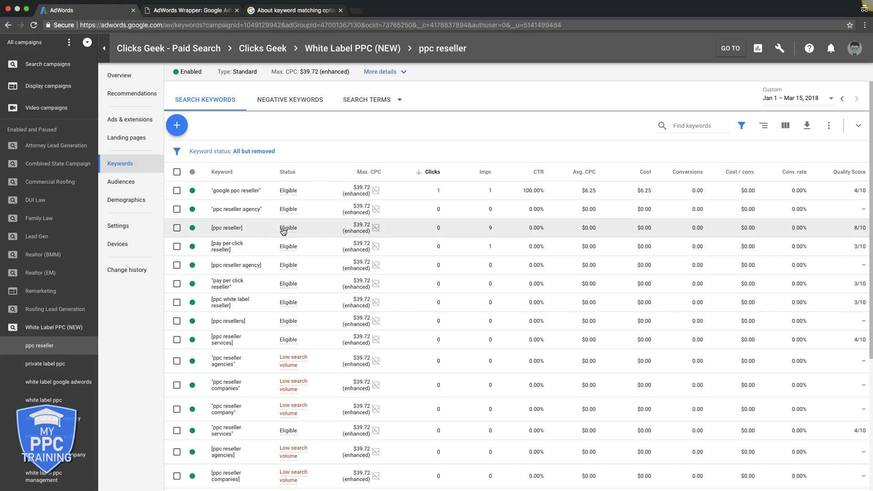
pyautogui.click(239, 233)
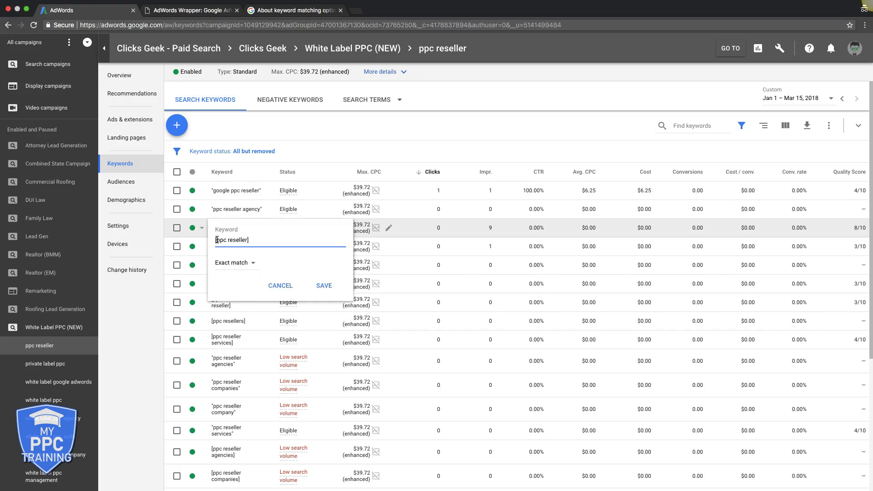
pyautogui.click(323, 286)
# - Select the google ppc reseller keyword text in its editor, leaving the keyword unchanged
pyautogui.scroll(-3, 281, 280)
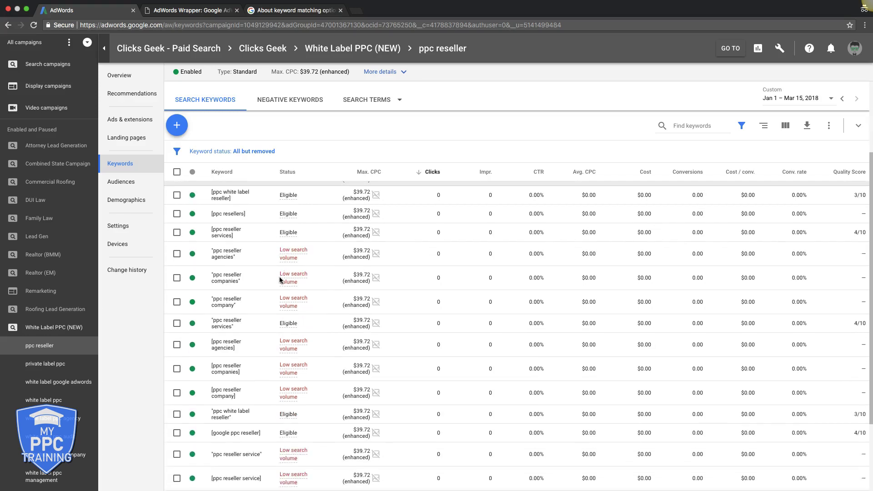
pyautogui.scroll(-2, 280, 279)
pyautogui.scroll(5, 280, 280)
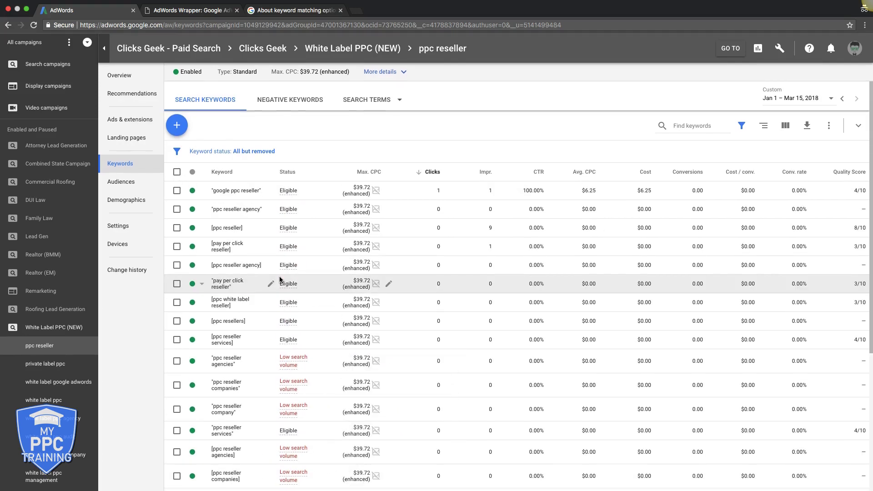
pyautogui.click(233, 193)
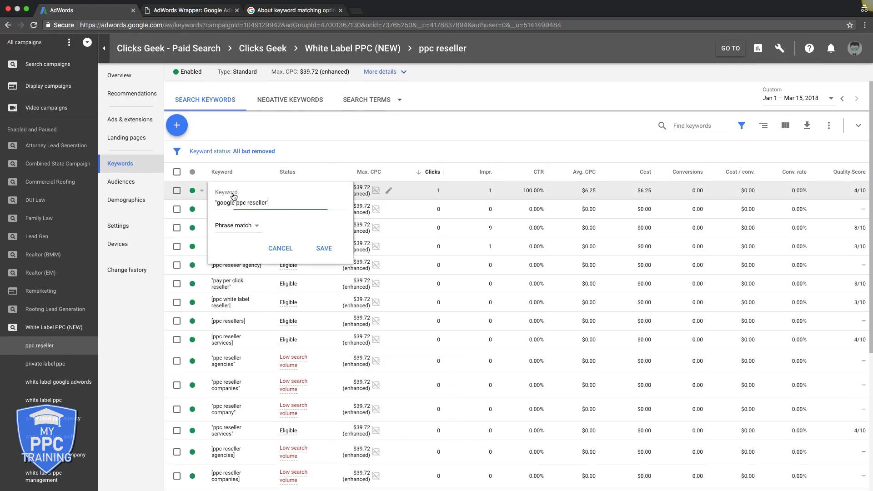
pyautogui.moveTo(267, 203); pyautogui.dragTo(218, 205)
pyautogui.press('super+c')
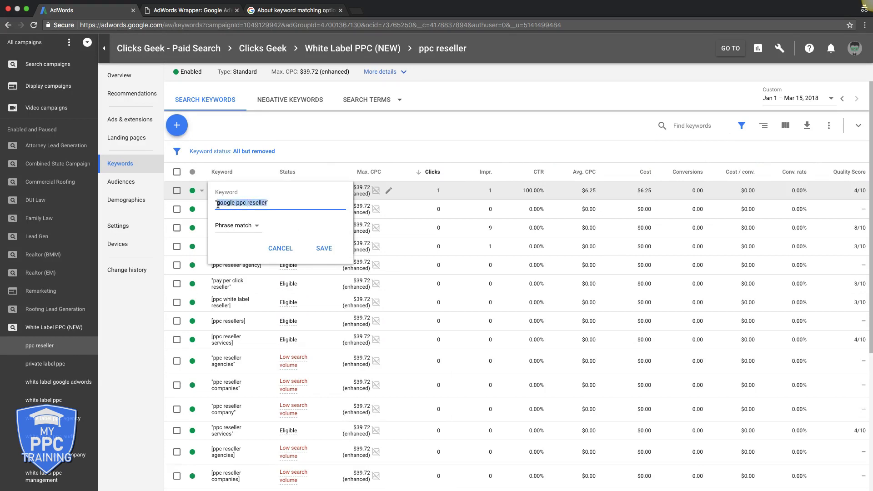
pyautogui.click(323, 248)
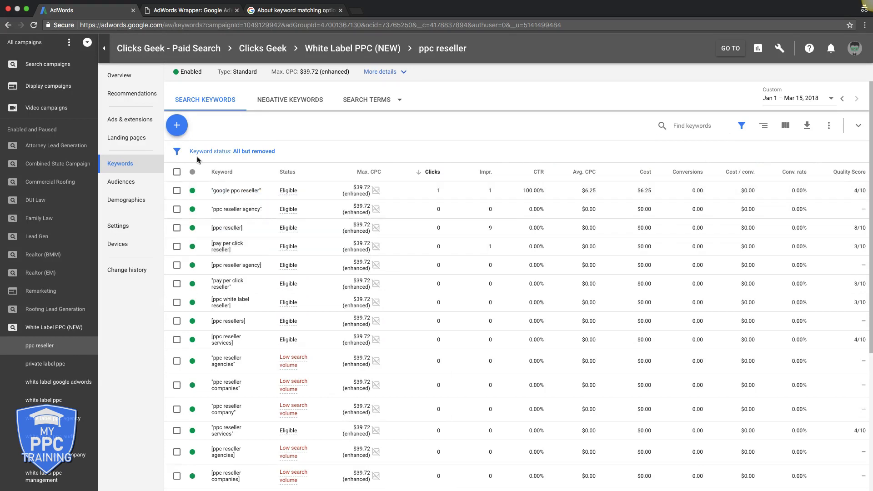
# - Add the pasted google ppc reseller as +google +ppc +reseller and save it
pyautogui.click(176, 130)
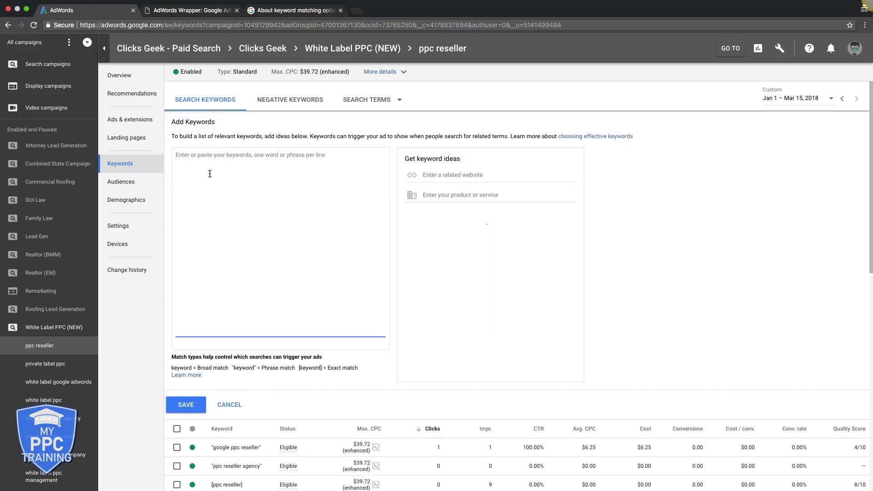
pyautogui.press('super+v')
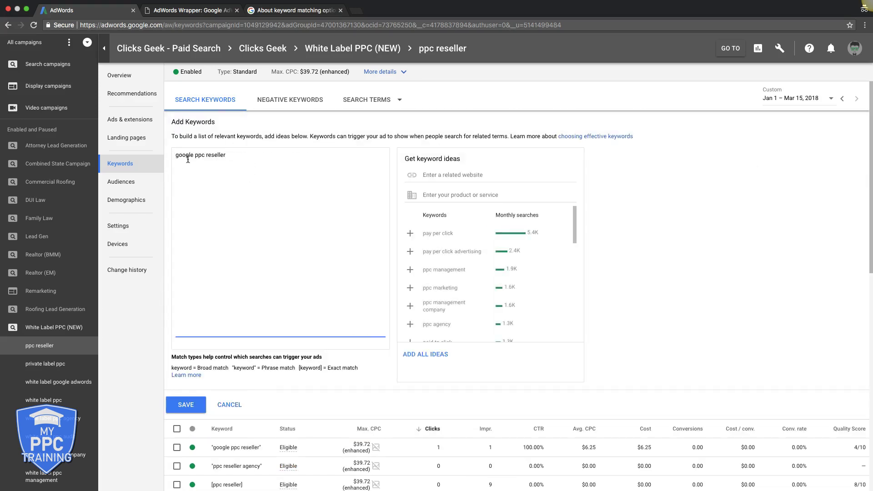
pyautogui.click(175, 159)
pyautogui.write('+')
pyautogui.click(199, 156)
pyautogui.write('+ppc +')
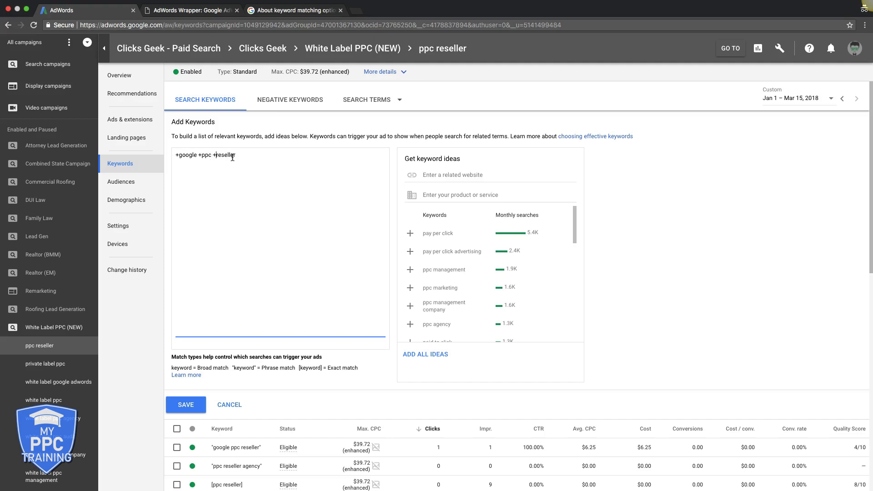
pyautogui.click(183, 407)
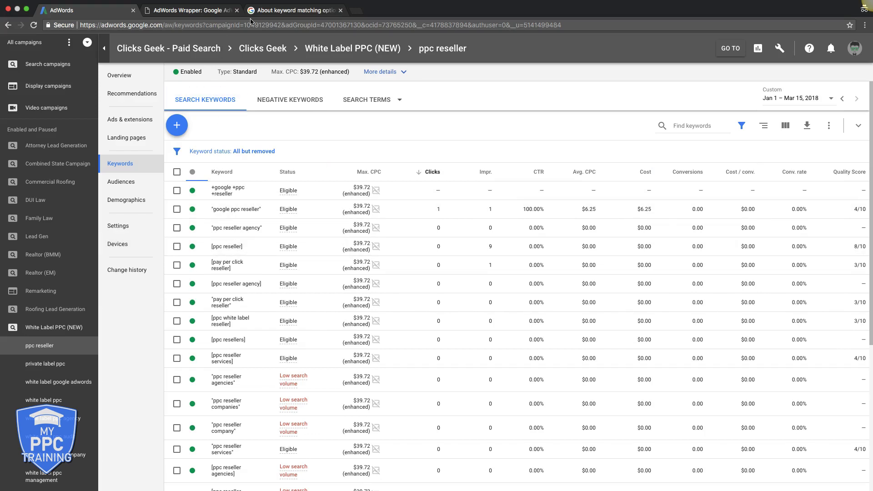
# - Scroll the About keyword matching options article down to the +women's +hats modifier example
pyautogui.click(270, 12)
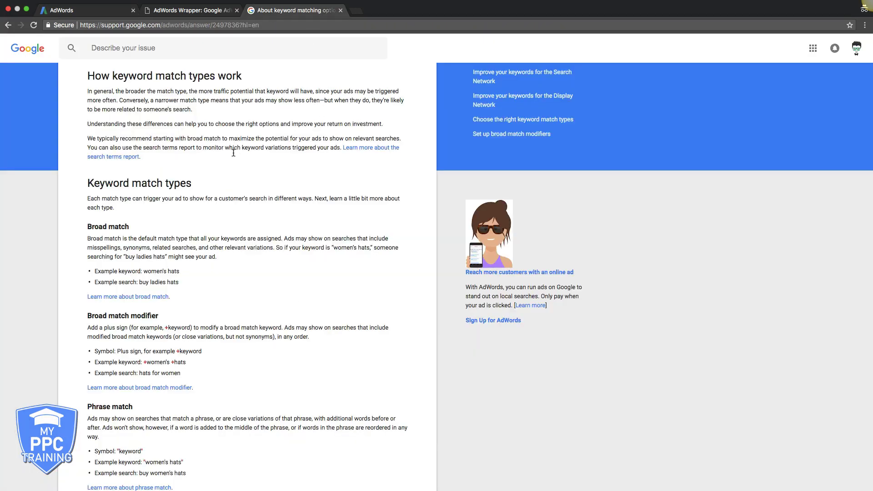
pyautogui.scroll(-3, 233, 153)
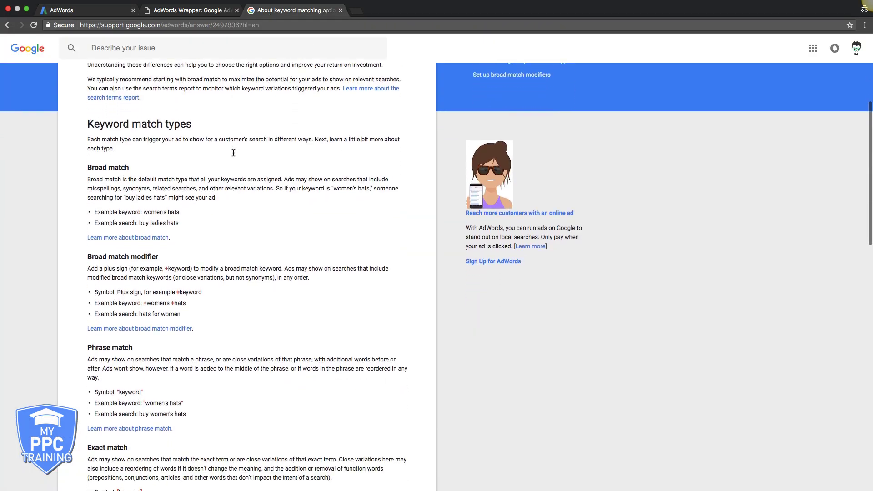
pyautogui.scroll(-2, 233, 153)
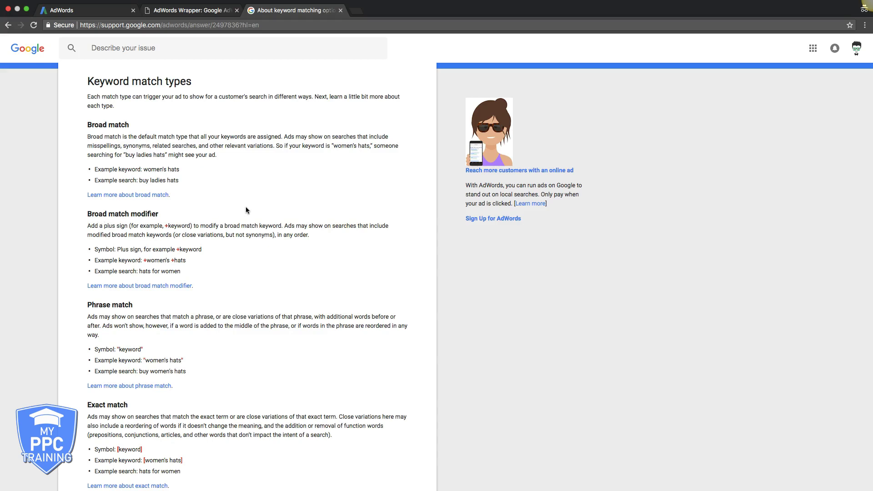
pyautogui.scroll(-1, 246, 210)
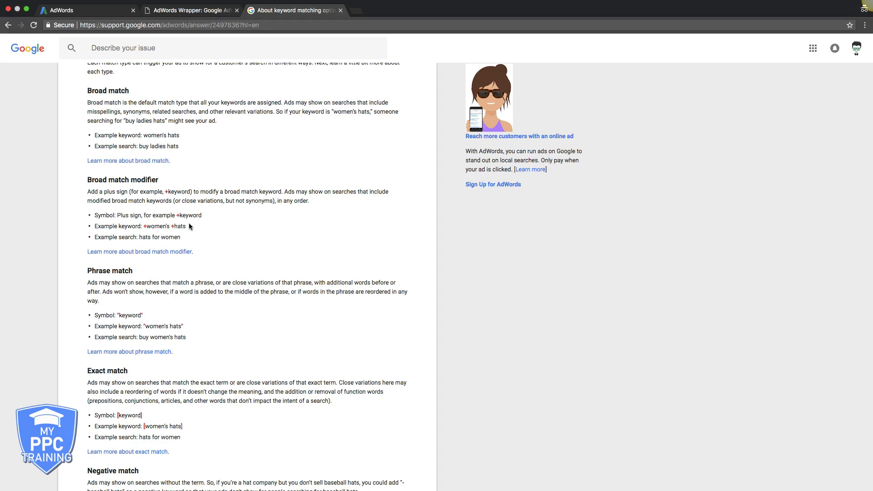
pyautogui.scroll(-5, 231, 233)
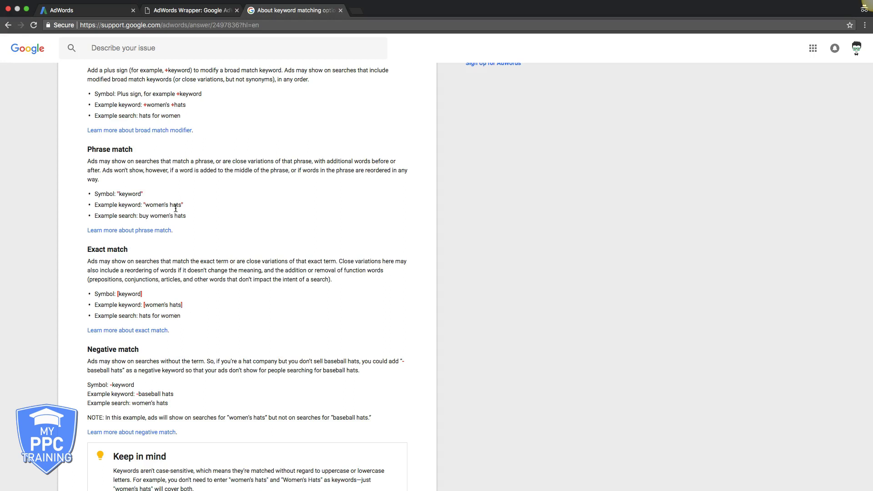
pyautogui.scroll(4, 177, 207)
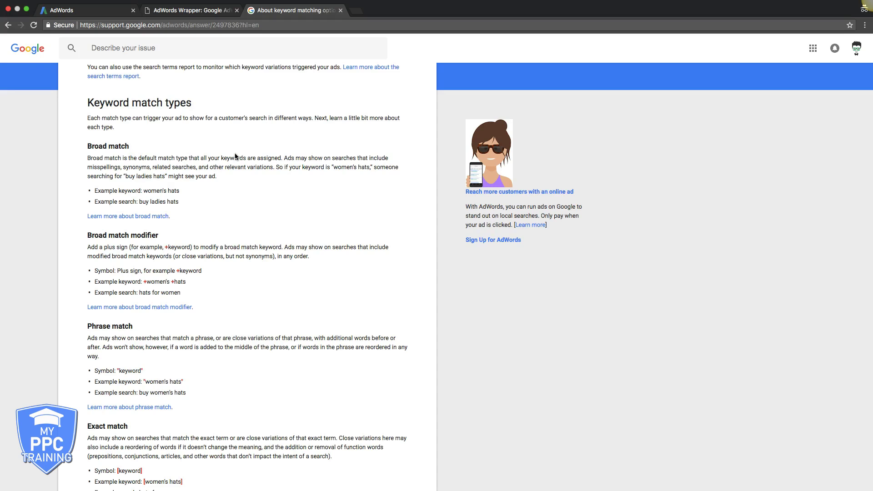
pyautogui.scroll(3, 235, 153)
pyautogui.scroll(5, 263, 113)
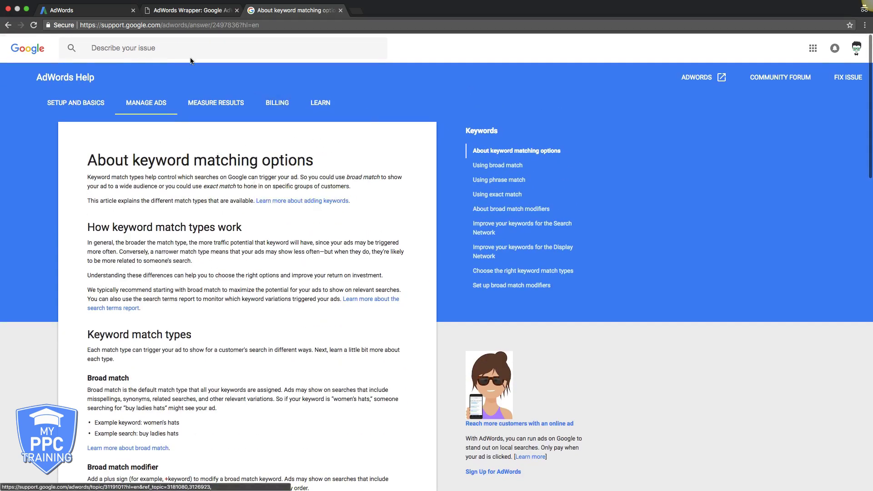
# - On the AdWords Wrapper page, wrap the keyword 'womens hats' into all match types
pyautogui.click(180, 12)
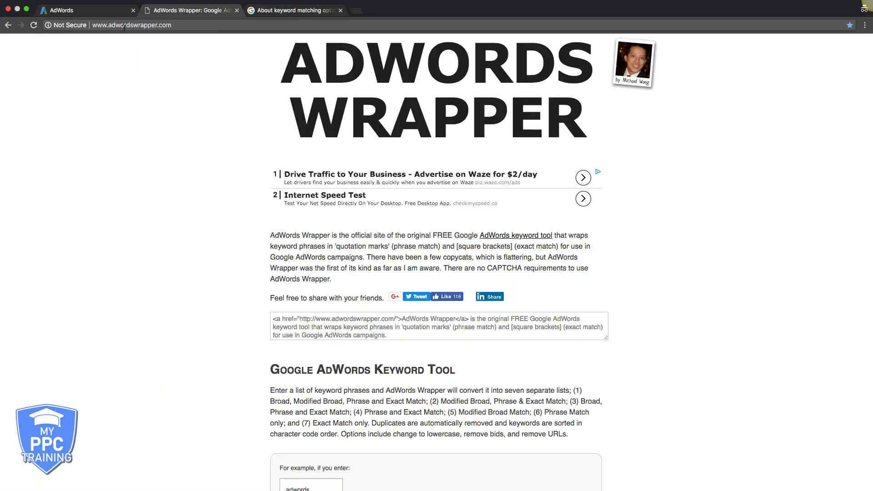
pyautogui.scroll(-5, 215, 222)
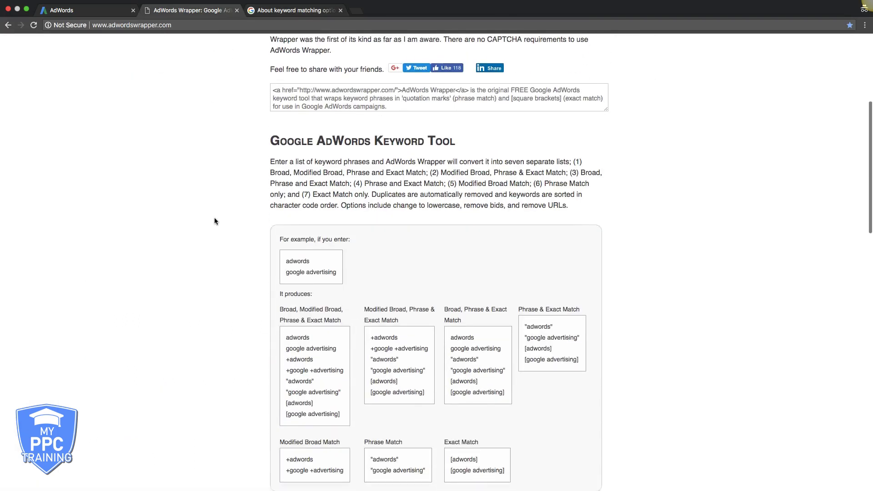
pyautogui.scroll(5, 215, 221)
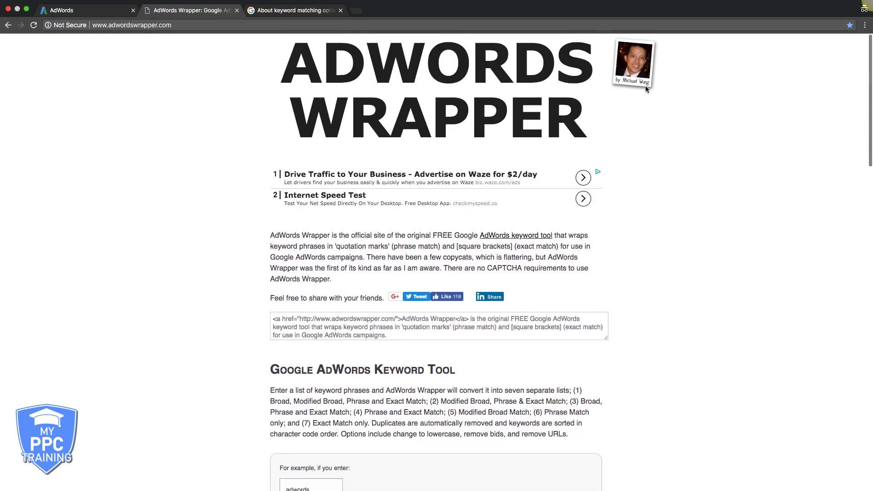
pyautogui.scroll(-5, 651, 249)
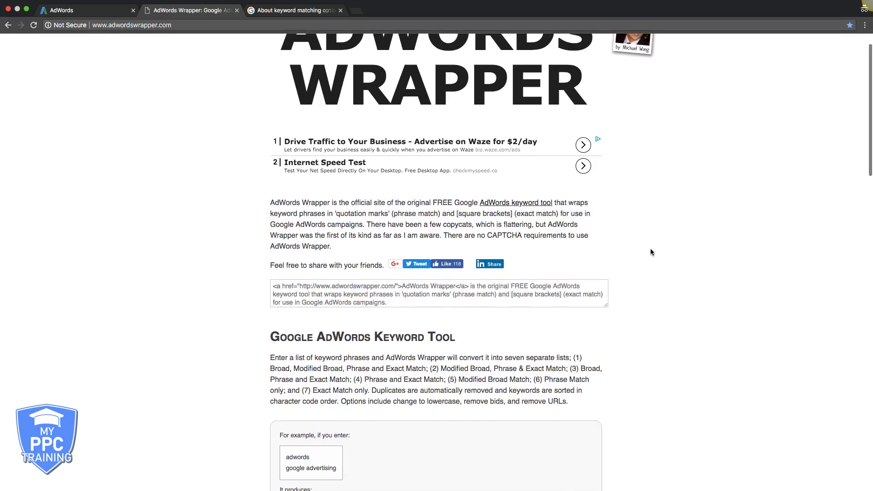
pyautogui.scroll(-10, 650, 251)
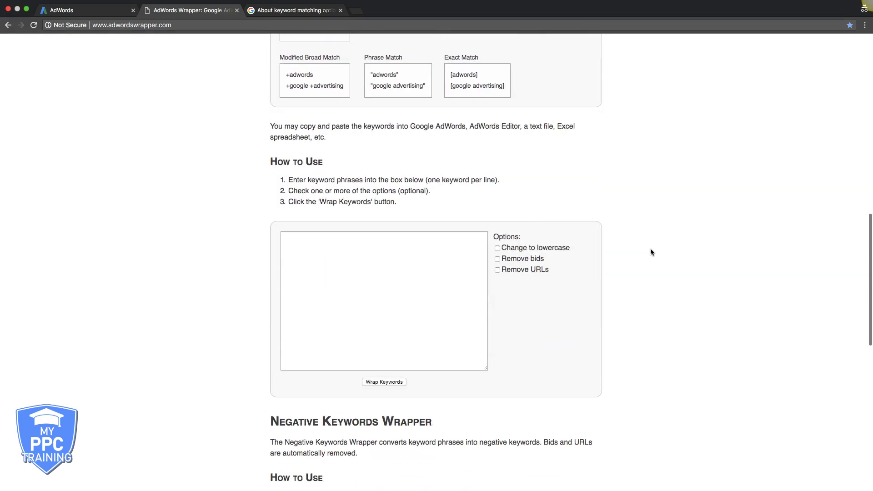
pyautogui.click(351, 250)
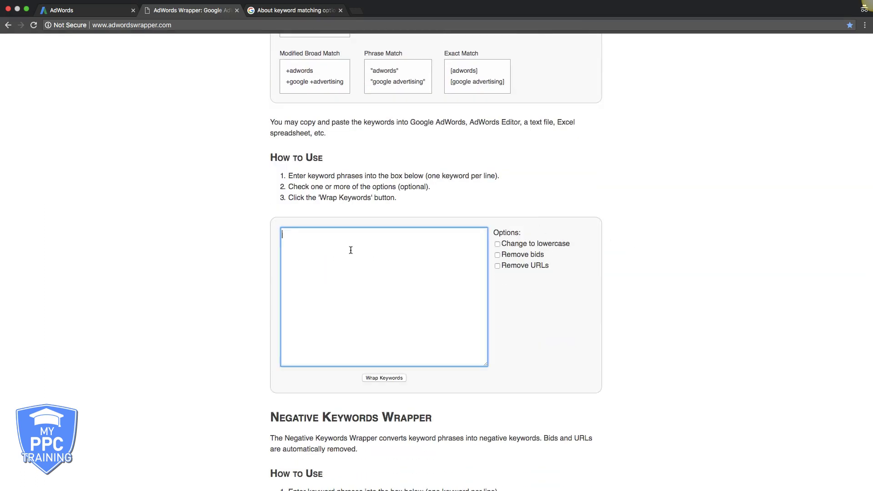
pyautogui.write('womens hats')
pyautogui.click(382, 379)
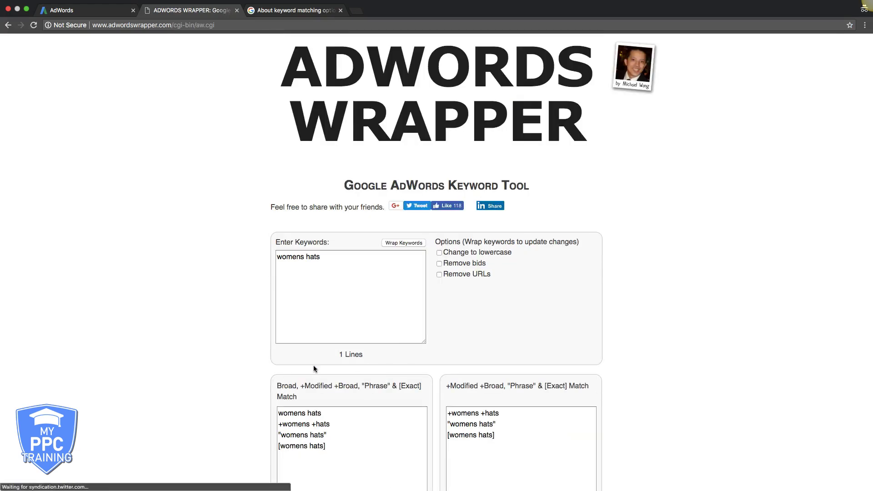
# - Copy the +Modified +Broad, "Phrase" and [Exact] match versions of womens hats
pyautogui.scroll(-3, 196, 285)
pyautogui.scroll(-1, 196, 289)
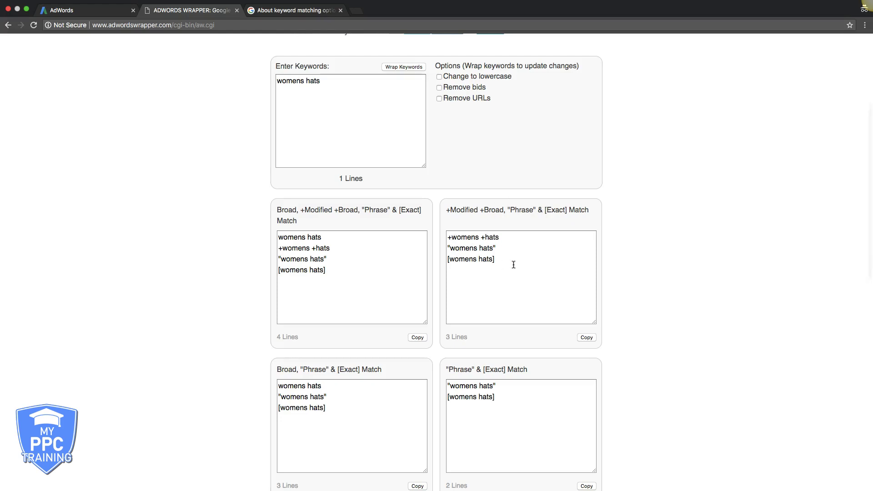
pyautogui.click(586, 338)
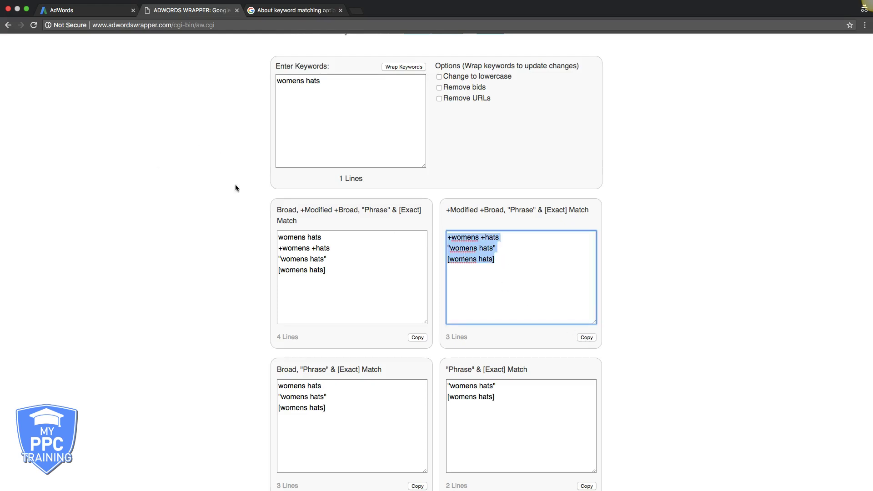
pyautogui.scroll(4, 241, 164)
# - Scroll the keyword matching article to its women's hats examples for broad, modifier, phrase and exact match
pyautogui.click(283, 9)
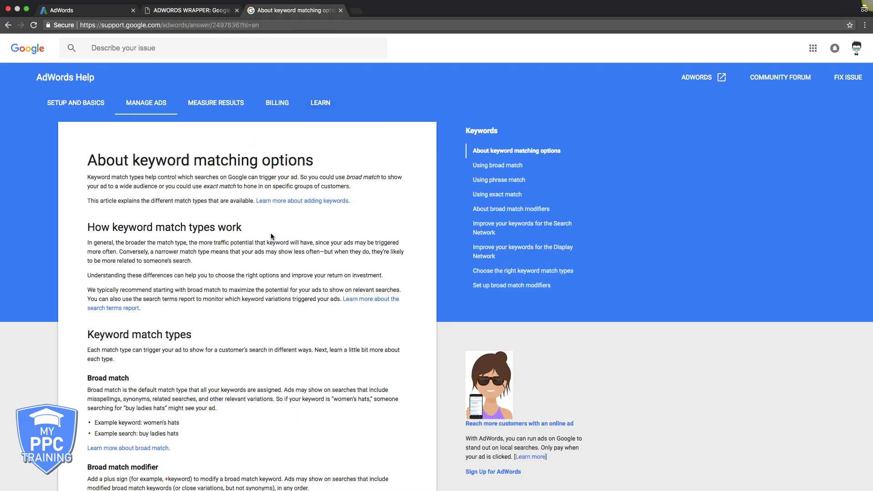
pyautogui.scroll(-3, 271, 233)
pyautogui.scroll(-2, 271, 235)
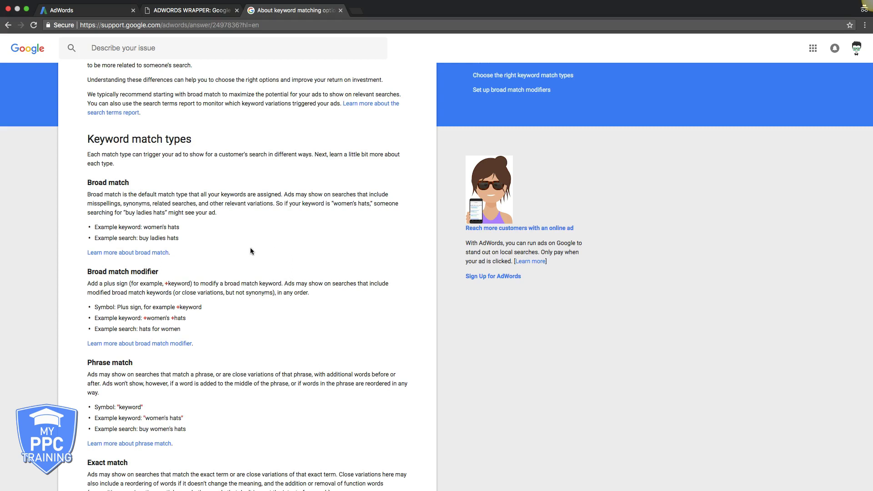
pyautogui.scroll(-3, 250, 249)
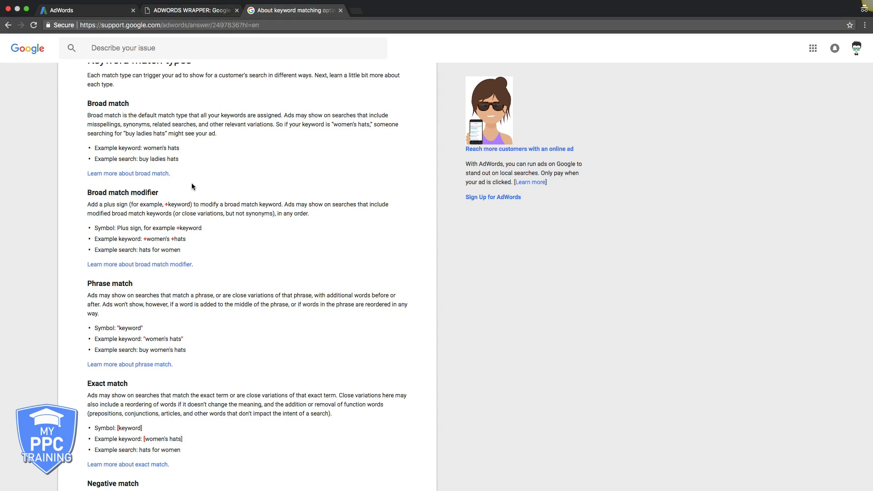
pyautogui.scroll(2, 192, 187)
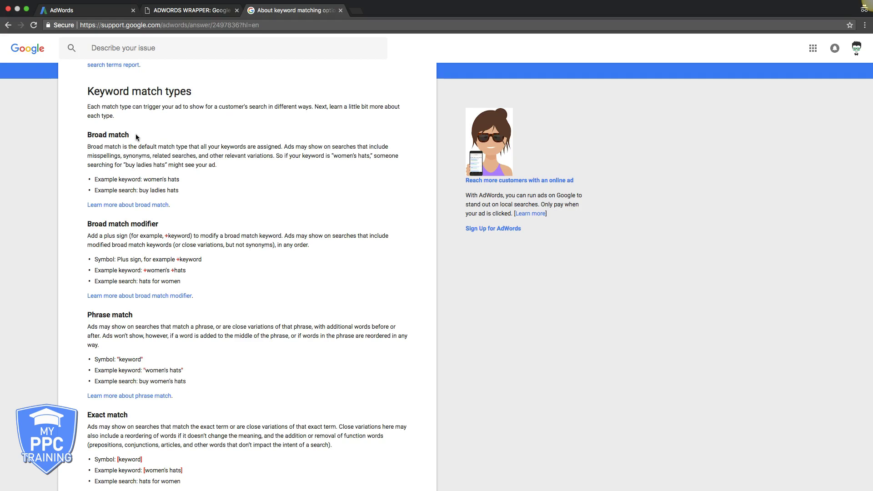
# - Go from the wrapped results back to the ppc reseller keyword list showing +google +ppc +reseller
pyautogui.click(187, 10)
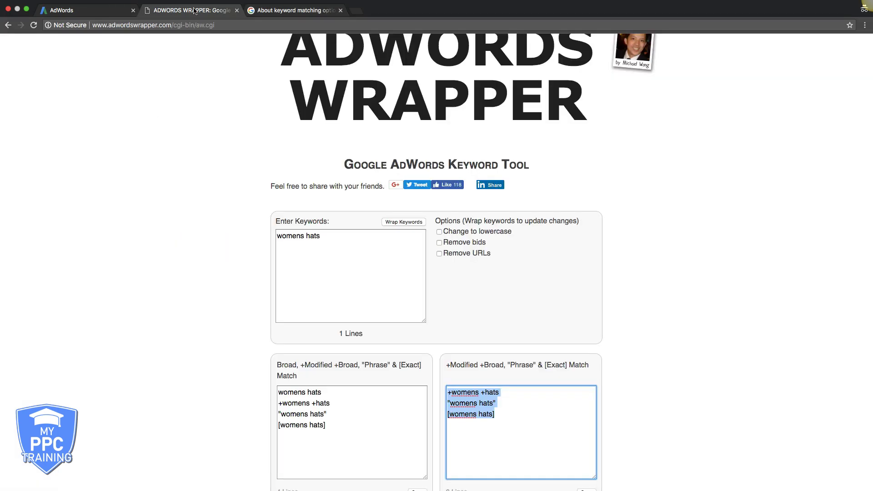
pyautogui.click(73, 10)
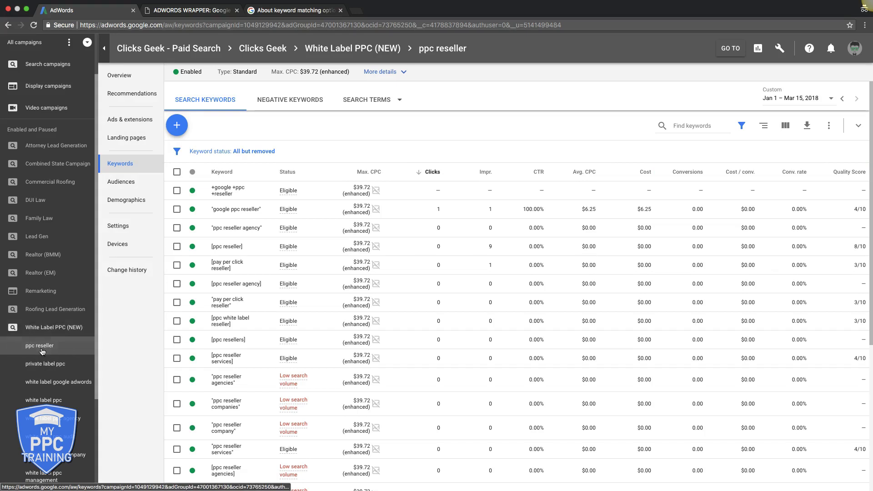
# - Close the Add Keywords form unsaved and show the ad group's negative keywords list
pyautogui.click(177, 127)
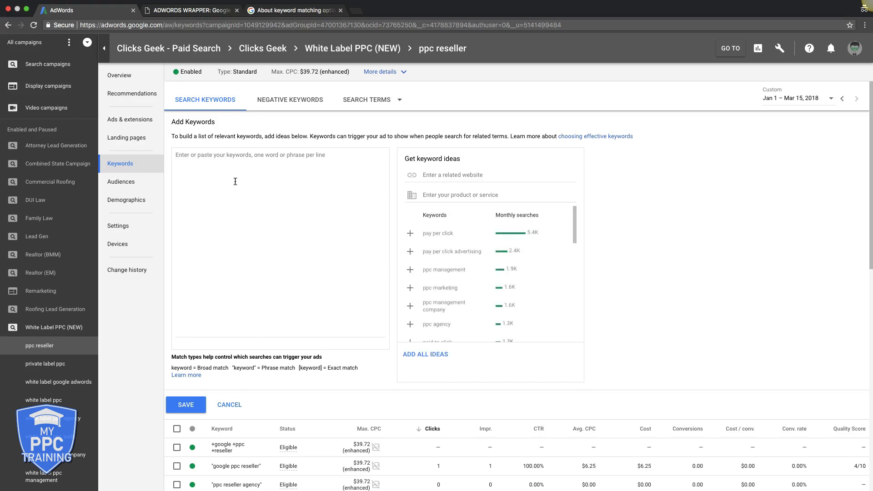
pyautogui.click(229, 405)
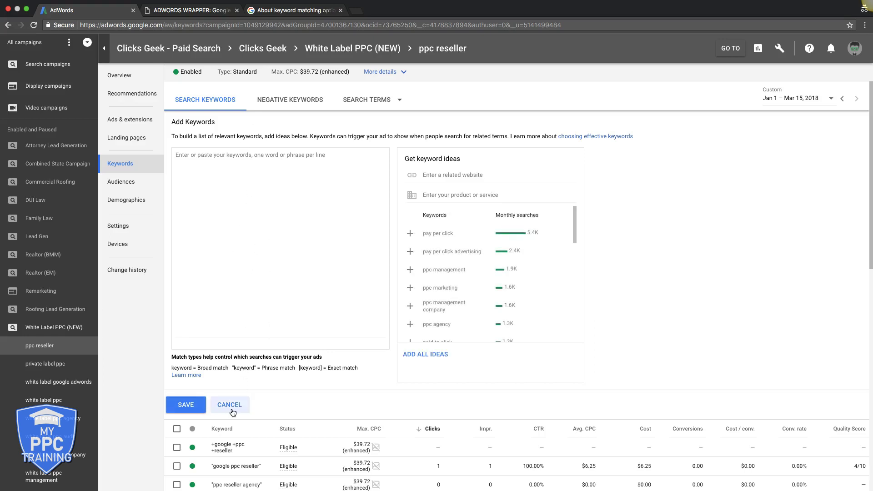
pyautogui.click(286, 106)
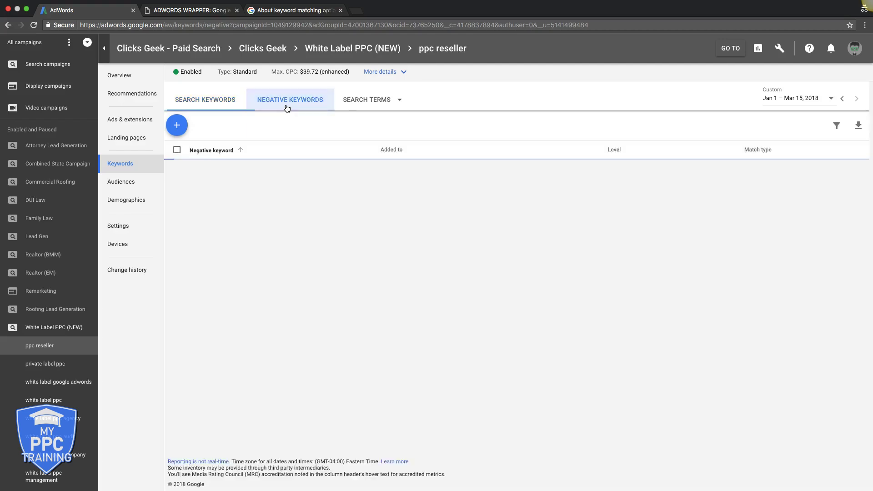
# - Start a negative keyword entry set to Add to Campaign, then cancel it without saving
pyautogui.click(178, 126)
pyautogui.click(182, 199)
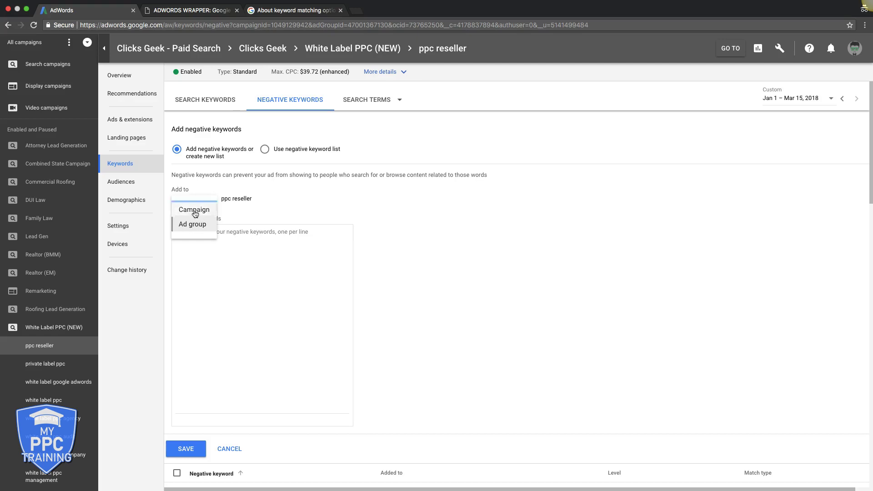
pyautogui.click(196, 210)
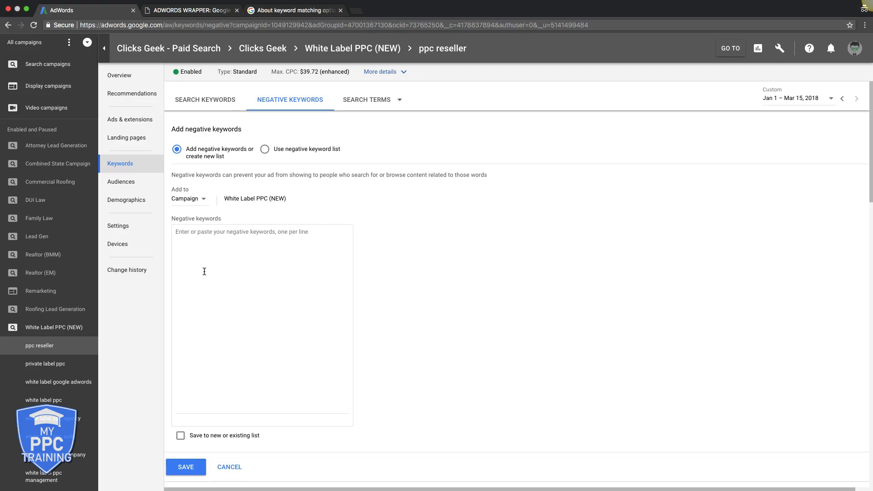
pyautogui.click(232, 471)
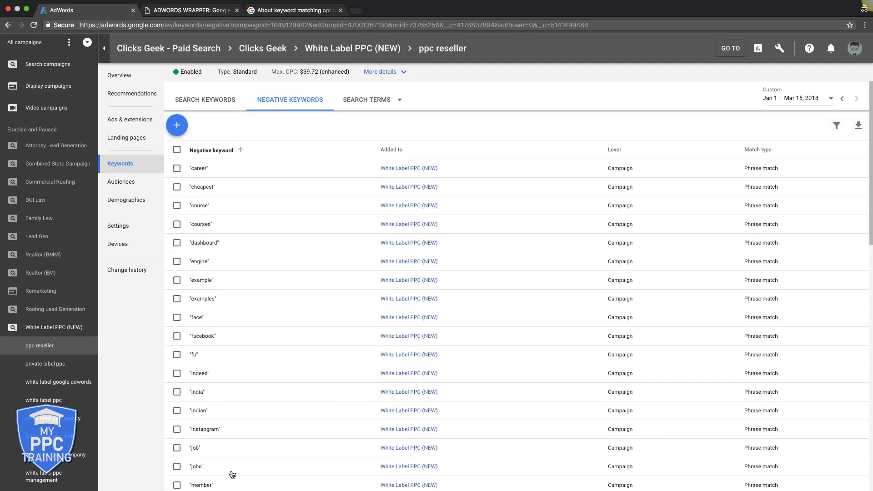